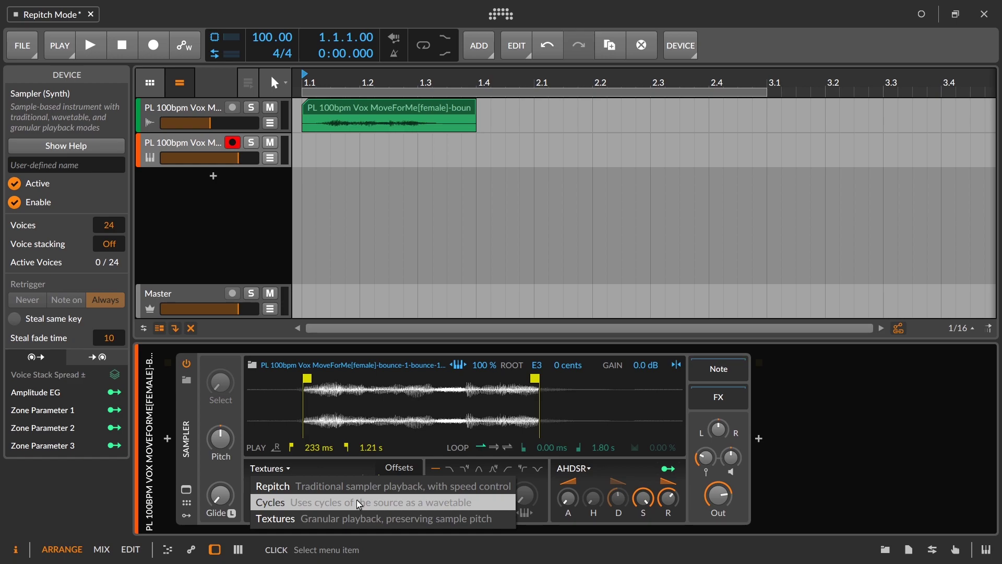
# Keep the Sampler in Textures mode and try out different Grain sizes and playback Speeds, ending with Speed at about 89.3 %.
pyautogui.press('Escape')
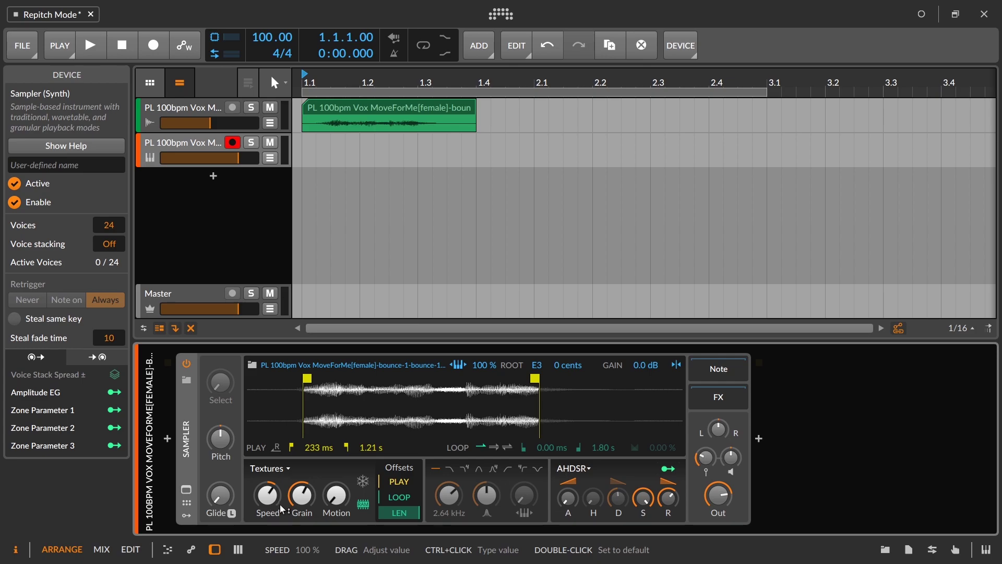
pyautogui.moveTo(302, 495)
pyautogui.mouseDown()
pyautogui.moveTo(302, 511)
pyautogui.moveTo(302, 488)
pyautogui.mouseUp()
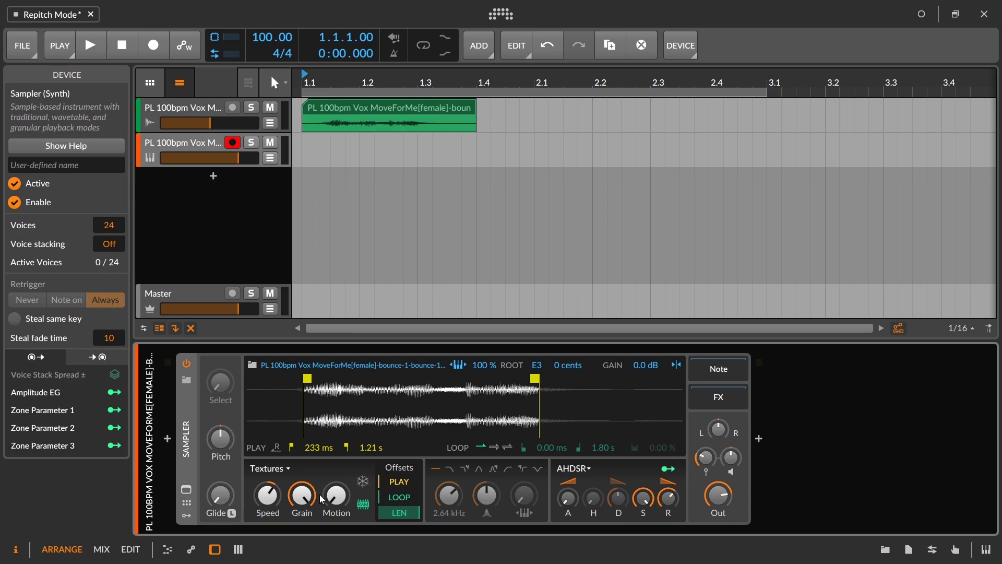
pyautogui.moveTo(306, 509); pyautogui.dragTo(305, 542)
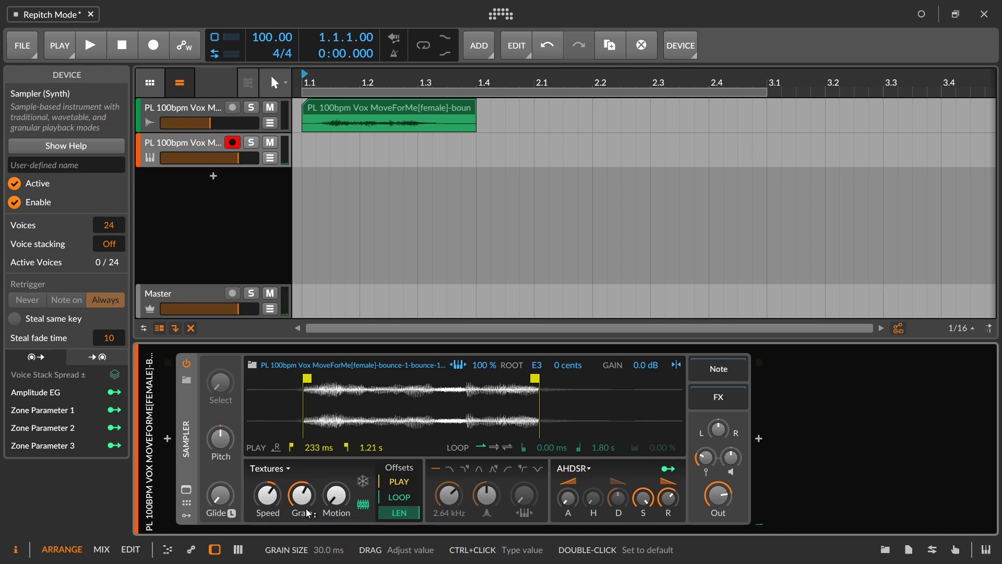
pyautogui.moveTo(269, 490); pyautogui.dragTo(269, 542)
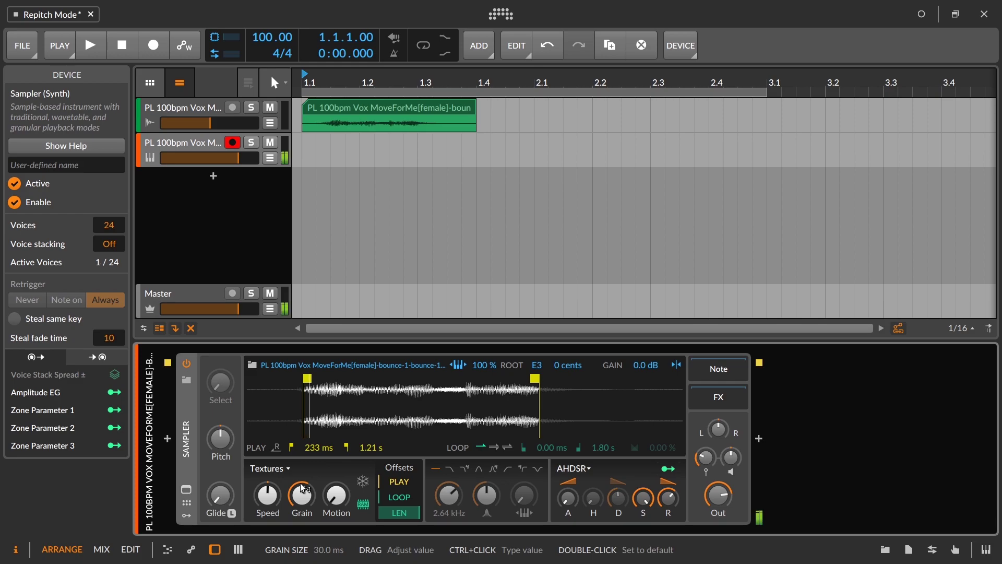
pyautogui.moveTo(302, 495); pyautogui.dragTo(302, 451)
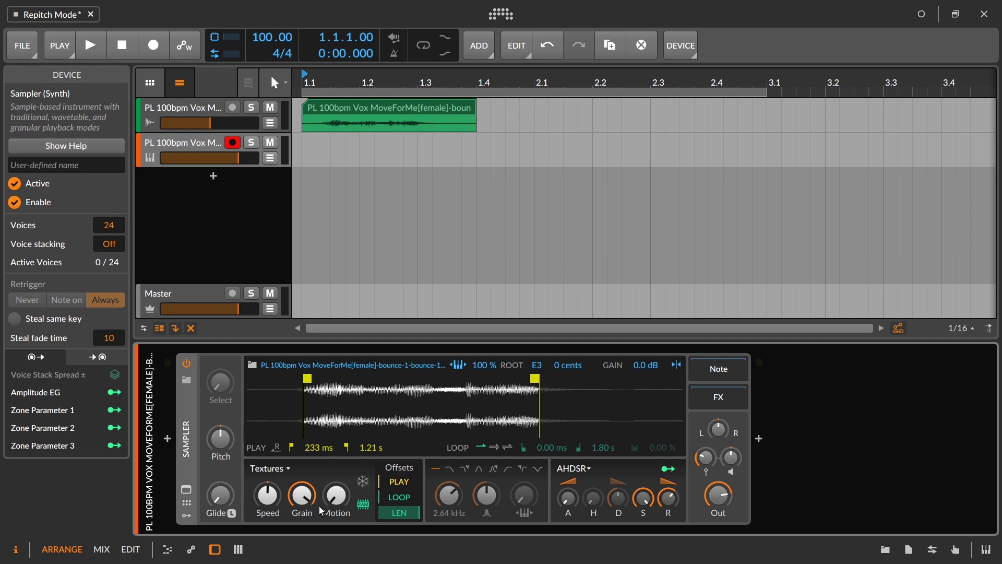
pyautogui.moveTo(268, 496); pyautogui.dragTo(268, 465)
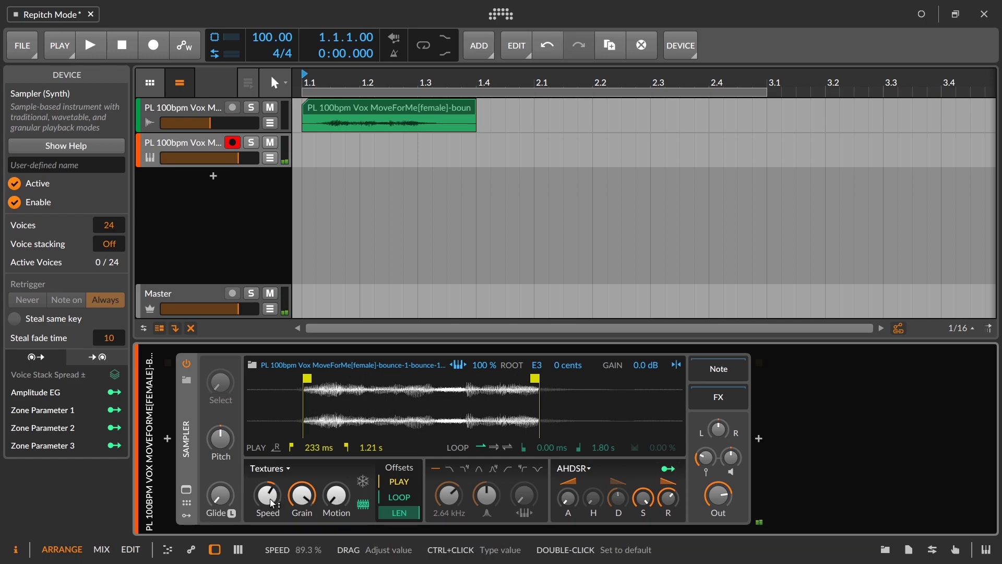
# Raise the Playhead Motion of the texture strongly and reduce the Grain size.
pyautogui.moveTo(336, 495); pyautogui.dragTo(336, 494)
pyautogui.click(339, 501)
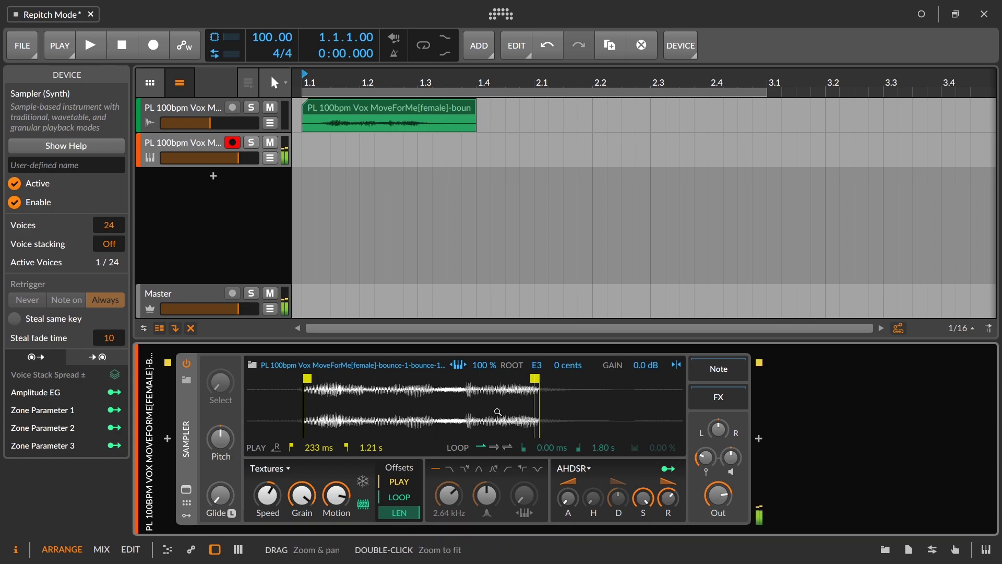
pyautogui.moveTo(302, 495); pyautogui.dragTo(302, 500)
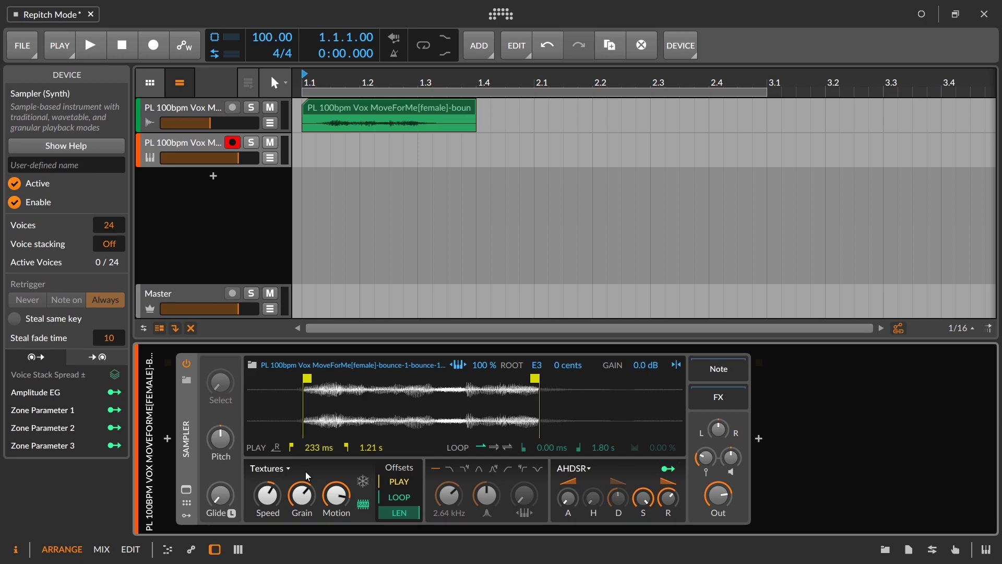
pyautogui.moveTo(339, 499); pyautogui.dragTo(339, 500)
pyautogui.moveTo(302, 495); pyautogui.dragTo(302, 520)
# Lower the texture playback Speed in stages to 35.3 % and below.
pyautogui.moveTo(267, 495)
pyautogui.scroll(-5, 268, 495)
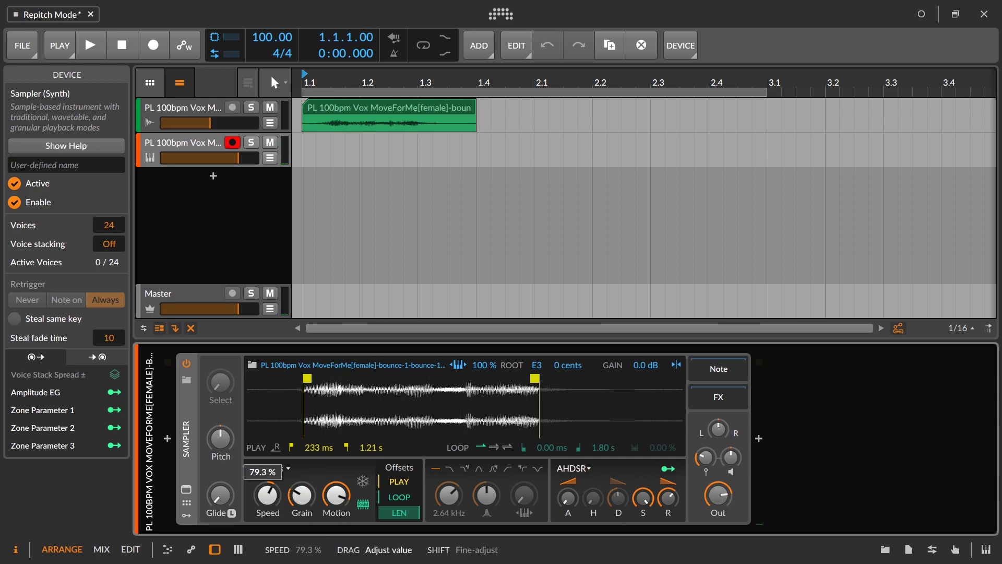
pyautogui.scroll(-10, 267, 495)
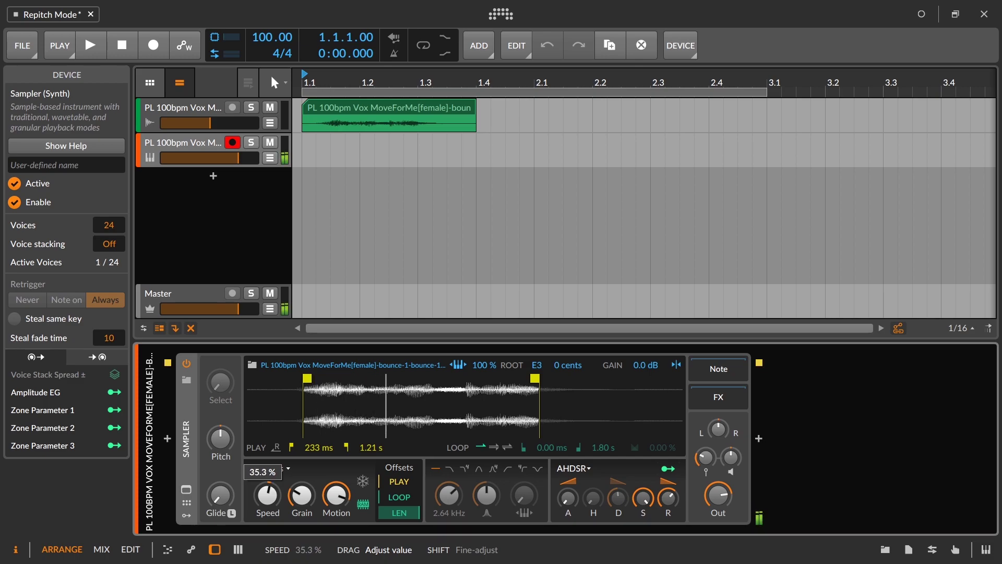
pyautogui.scroll(-8, 268, 495)
pyautogui.scroll(-3, 336, 495)
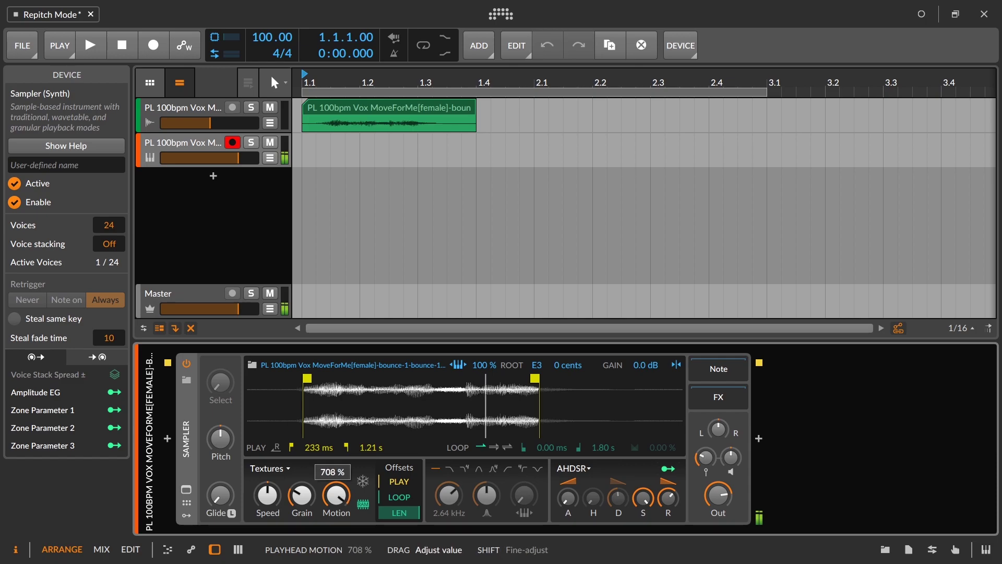
# Push the Playhead Motion to 708 % or more and readjust the Grain size.
pyautogui.scroll(1, 336, 494)
pyautogui.moveTo(336, 494); pyautogui.dragTo(414, 446)
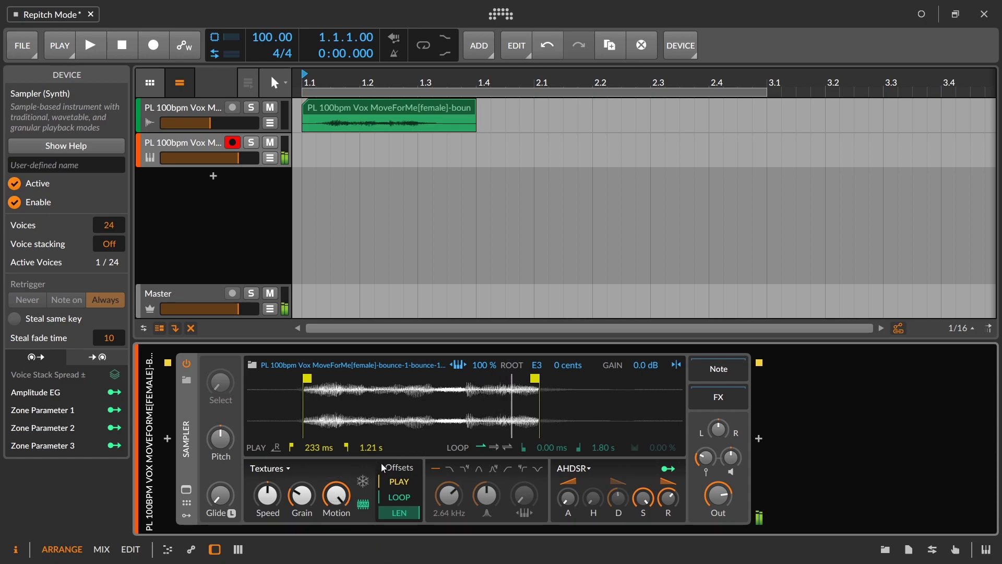
pyautogui.click(677, 510)
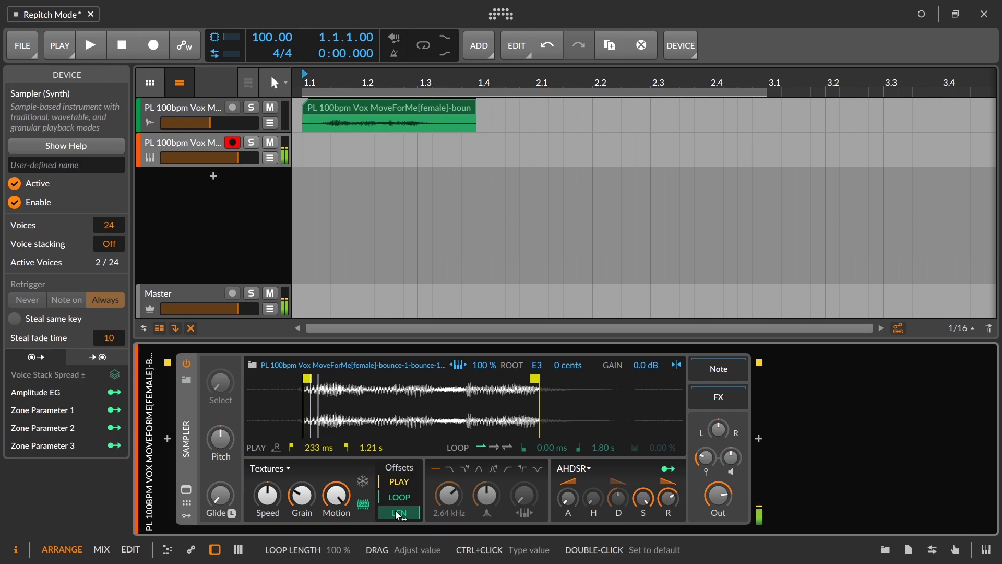
pyautogui.moveTo(336, 495)
pyautogui.mouseDown()
pyautogui.moveTo(336, 525)
pyautogui.moveTo(337, 492)
pyautogui.moveTo(346, 499)
pyautogui.mouseUp()
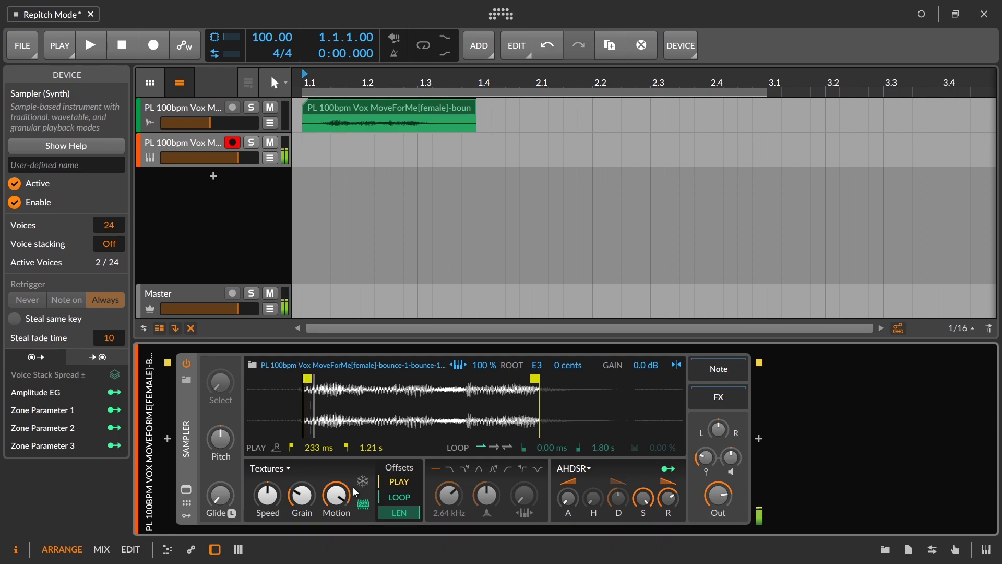
pyautogui.moveTo(302, 495); pyautogui.dragTo(302, 495)
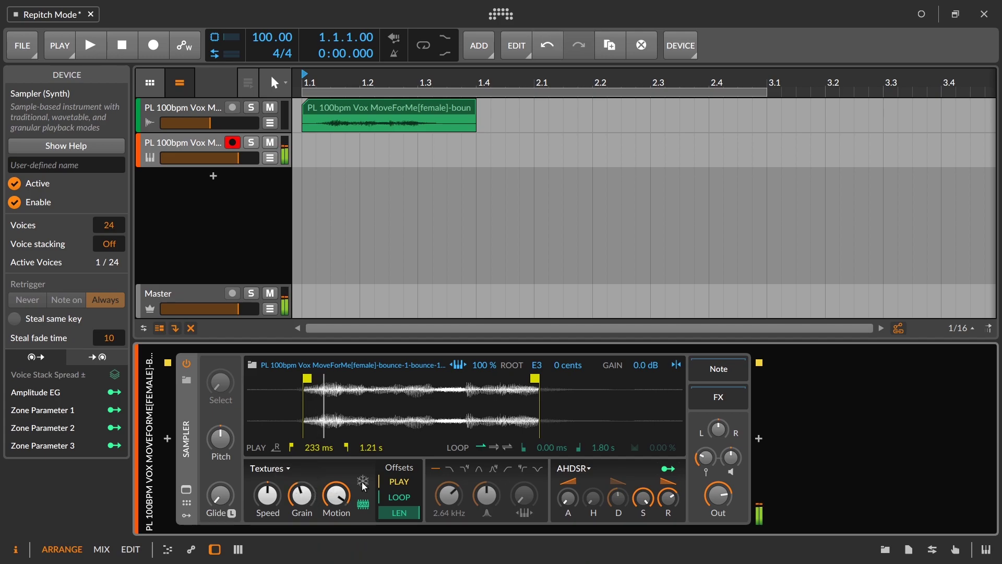
# Freeze the Sampler's playhead and set its position offset to 51.0 %.
pyautogui.moveTo(399, 481); pyautogui.dragTo(399, 482)
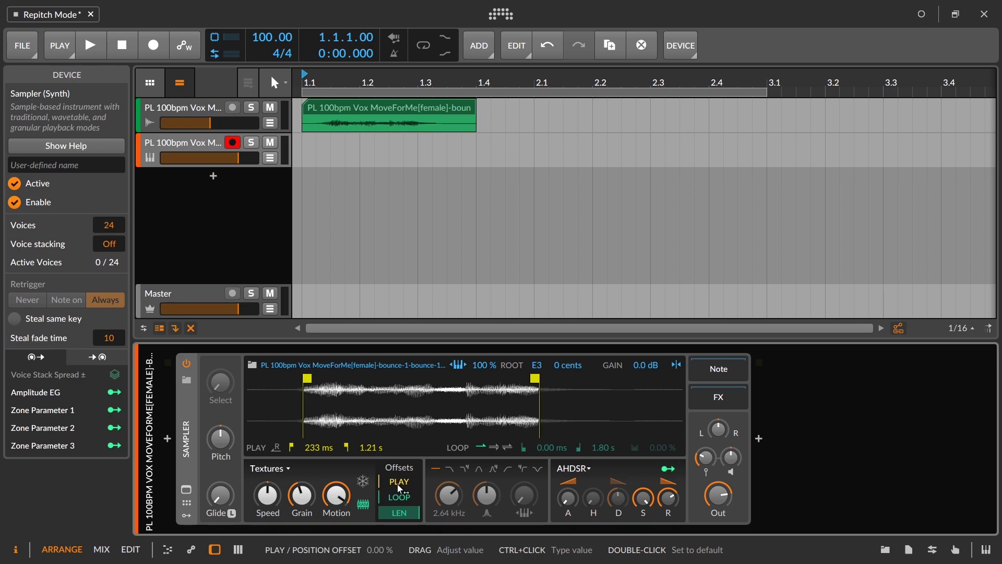
pyautogui.click(367, 484)
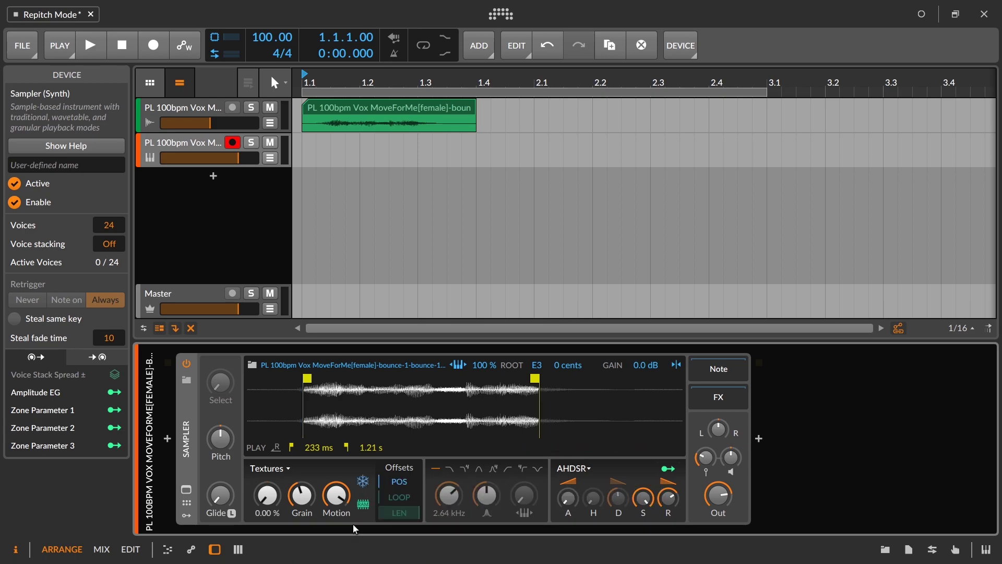
pyautogui.moveTo(399, 482)
pyautogui.moveTo(382, 483); pyautogui.dragTo(382, 467)
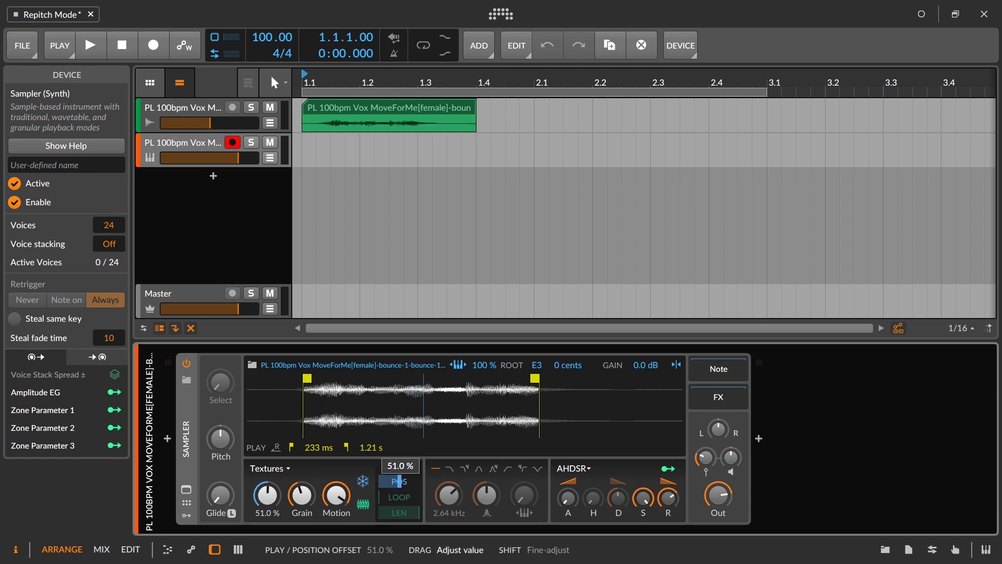
# Set the Sampler's voice stacking to 5 and reset the Playhead Motion to its default.
pyautogui.moveTo(109, 244); pyautogui.dragTo(109, 234)
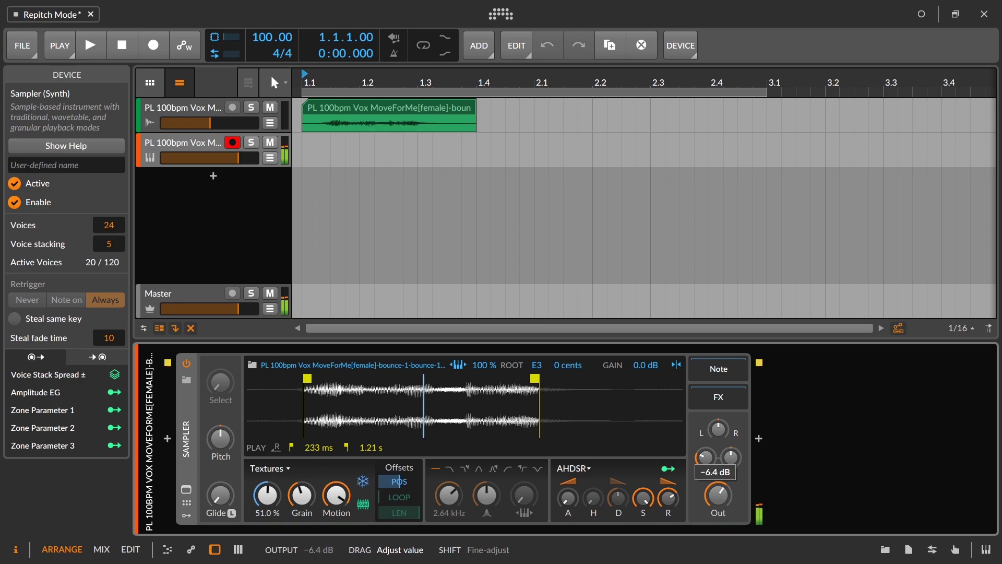
pyautogui.doubleClick(337, 496)
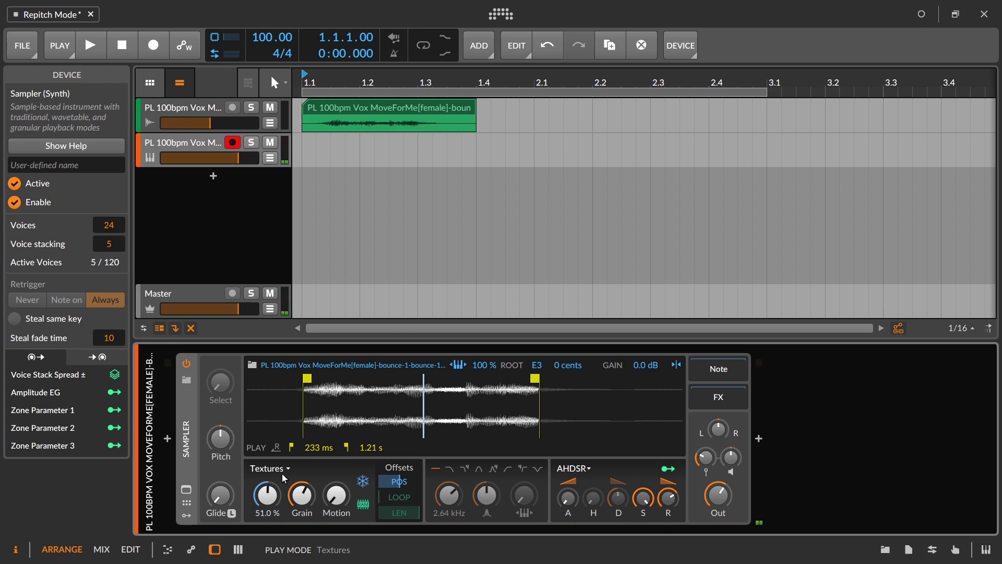
# Modulate the playhead position with Voice Stack Spread ± at an amount of 0.083.
pyautogui.click(114, 377)
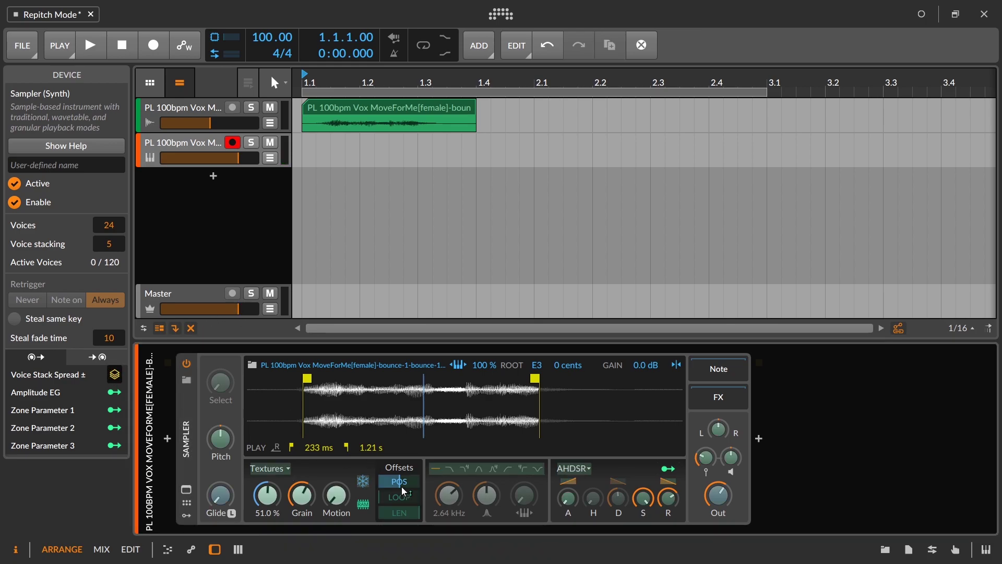
pyautogui.moveTo(401, 489); pyautogui.dragTo(403, 481)
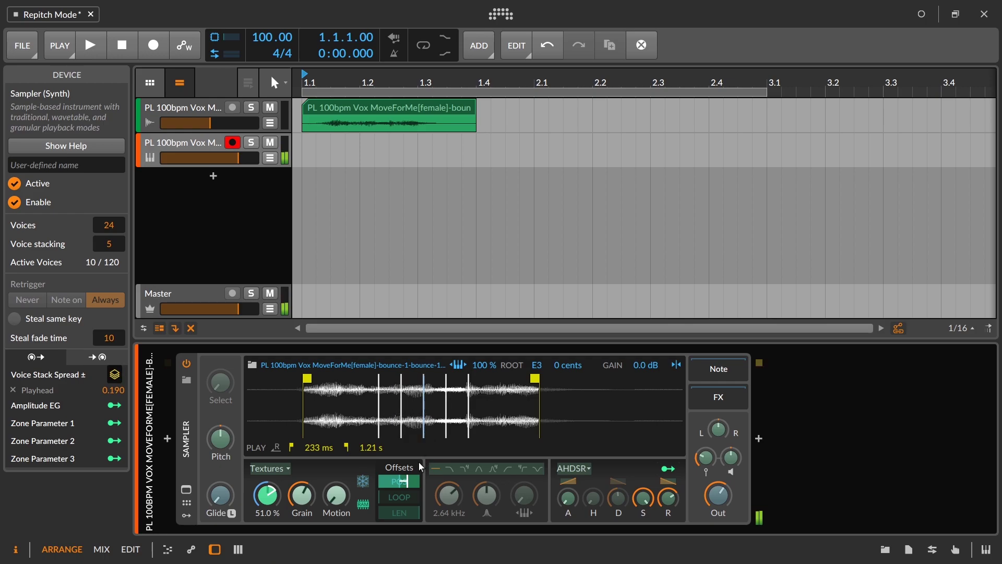
pyautogui.moveTo(408, 481); pyautogui.dragTo(409, 479)
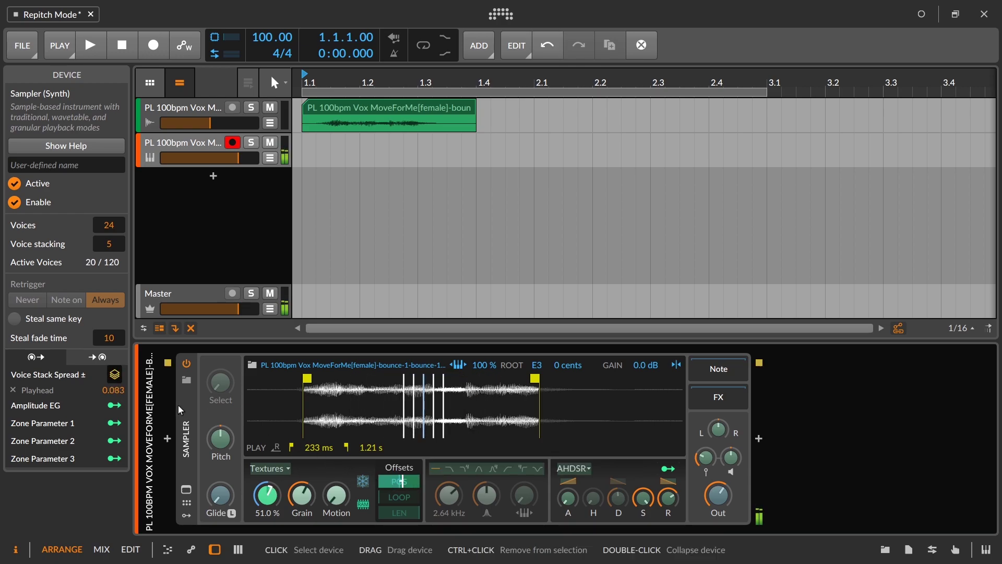
pyautogui.click(115, 374)
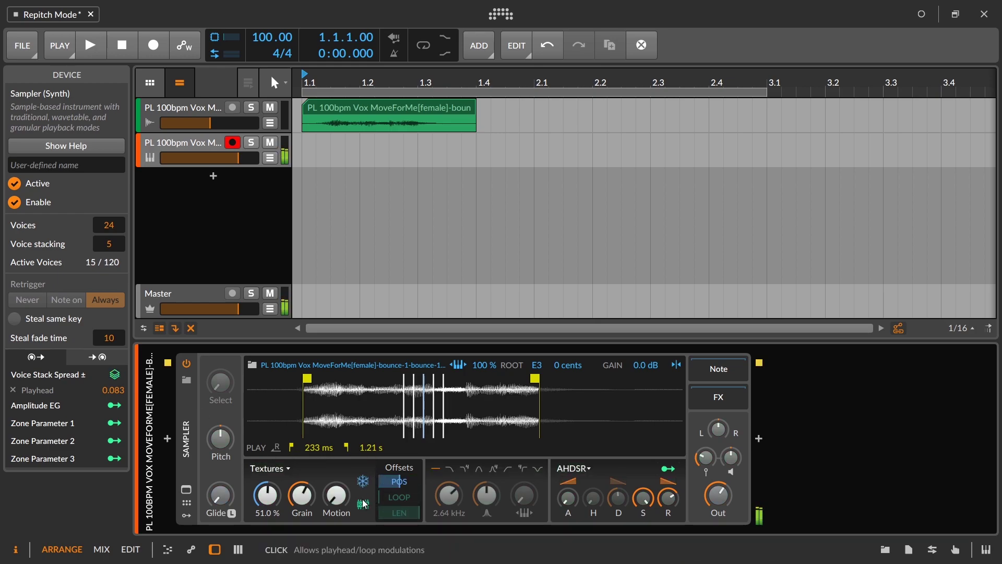
# Shift the frozen playhead to 47.3 % with more Motion, and set its Voice Stack Spread amount to 0.237.
pyautogui.moveTo(267, 494)
pyautogui.mouseDown()
pyautogui.moveTo(267, 460)
pyautogui.moveTo(268, 554)
pyautogui.moveTo(268, 457)
pyautogui.moveTo(274, 481)
pyautogui.mouseUp()
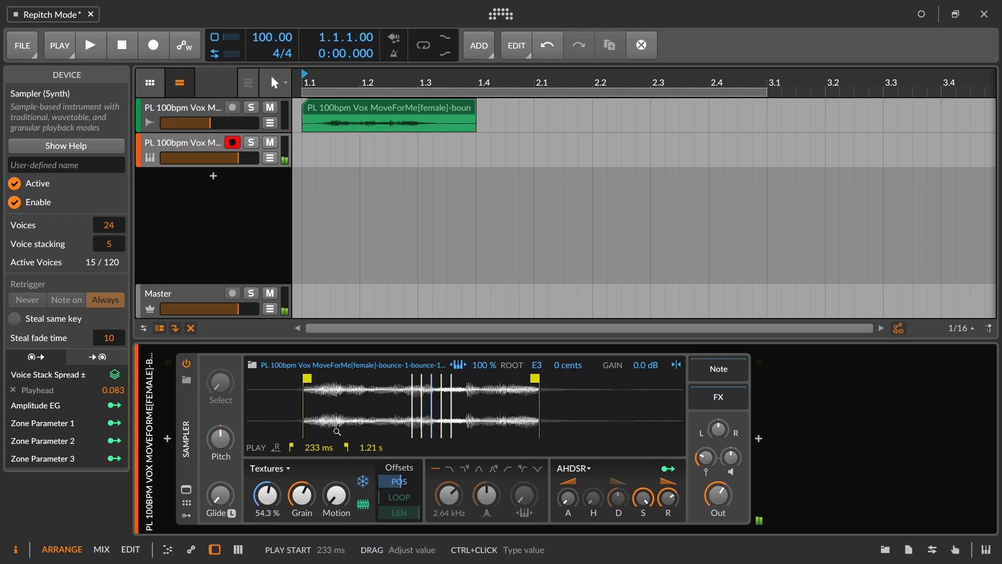
pyautogui.moveTo(335, 488); pyautogui.dragTo(336, 447)
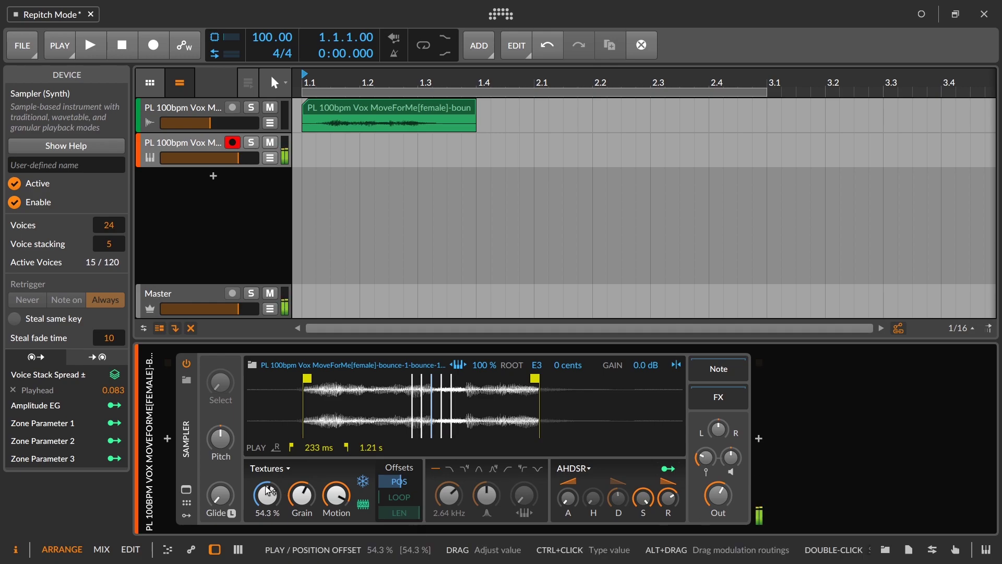
pyautogui.moveTo(272, 498)
pyautogui.mouseDown()
pyautogui.moveTo(273, 479)
pyautogui.moveTo(272, 514)
pyautogui.moveTo(272, 504)
pyautogui.mouseUp()
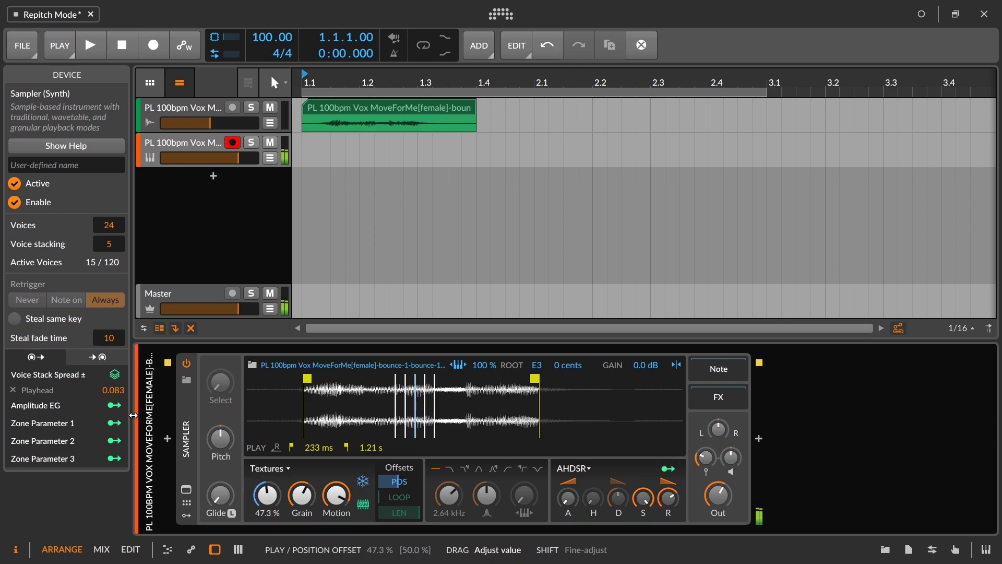
pyautogui.moveTo(121, 394)
pyautogui.mouseDown()
pyautogui.moveTo(121, 368)
pyautogui.moveTo(122, 380)
pyautogui.mouseUp()
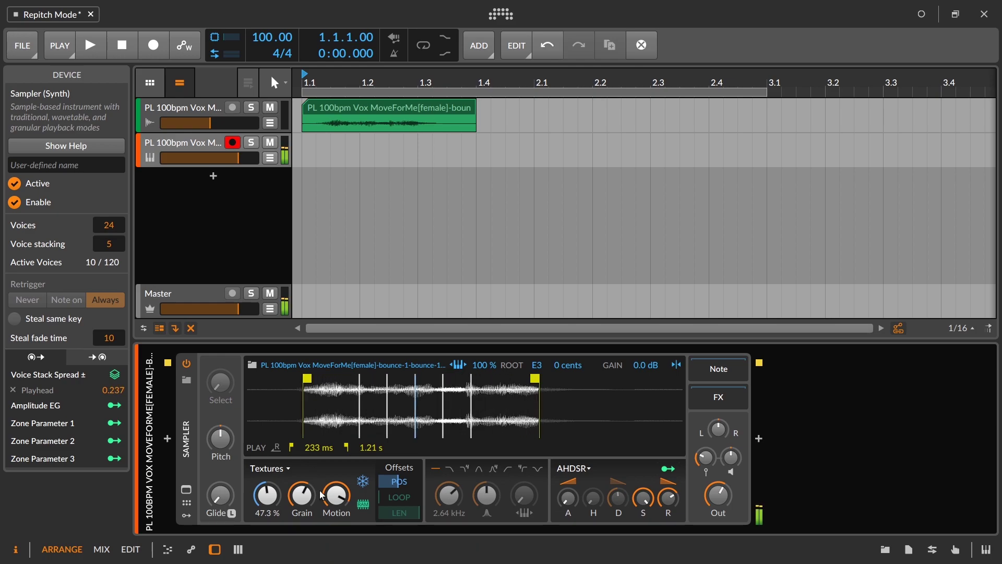
# Raise the Grain size to about 150 ms with the playhead position at 47.7 %, and lengthen the AHDSR release.
pyautogui.moveTo(310, 502); pyautogui.dragTo(310, 488)
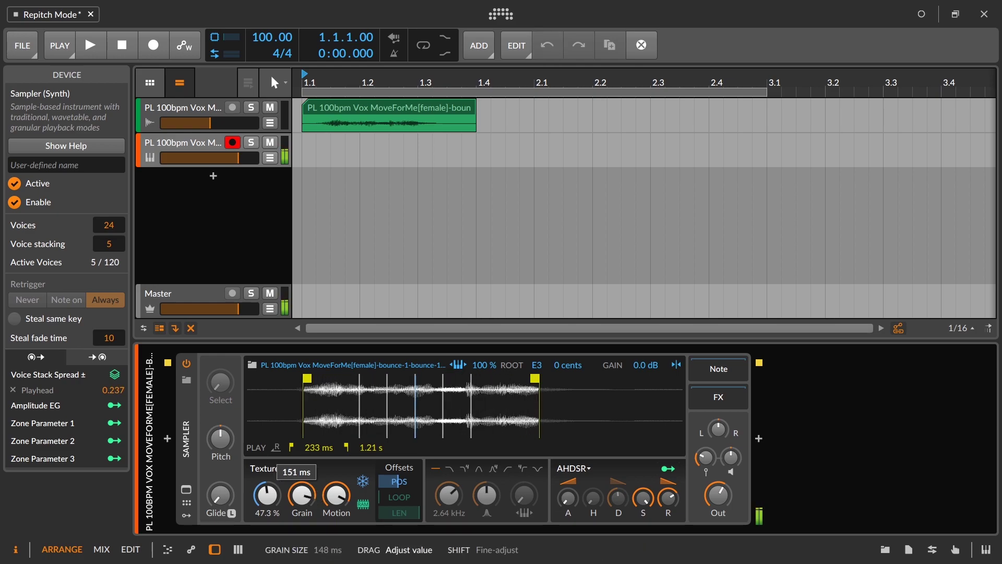
pyautogui.moveTo(337, 495); pyautogui.dragTo(336, 490)
pyautogui.moveTo(266, 495)
pyautogui.mouseDown()
pyautogui.moveTo(267, 481)
pyautogui.moveTo(267, 494)
pyautogui.mouseUp()
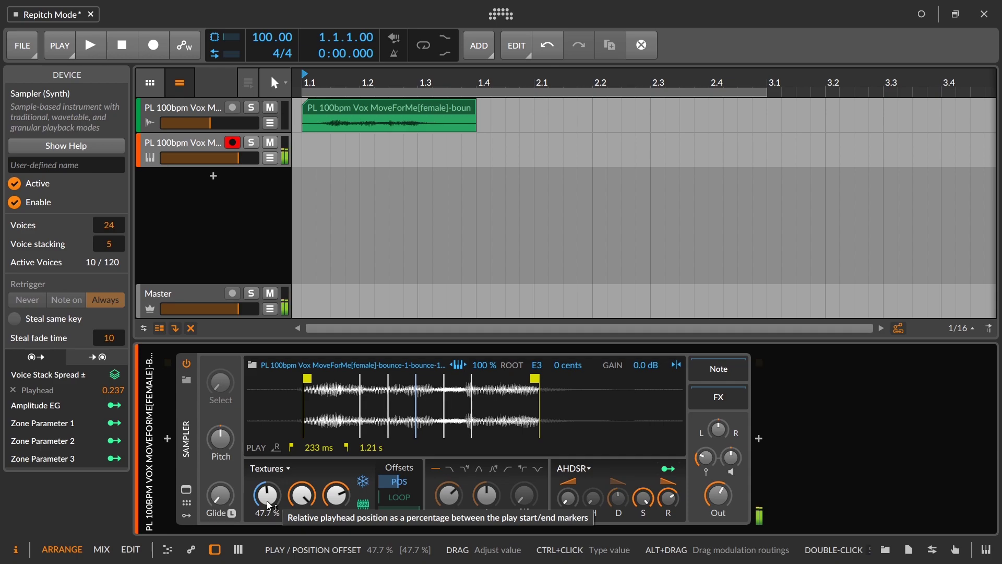
pyautogui.moveTo(670, 506); pyautogui.dragTo(671, 508)
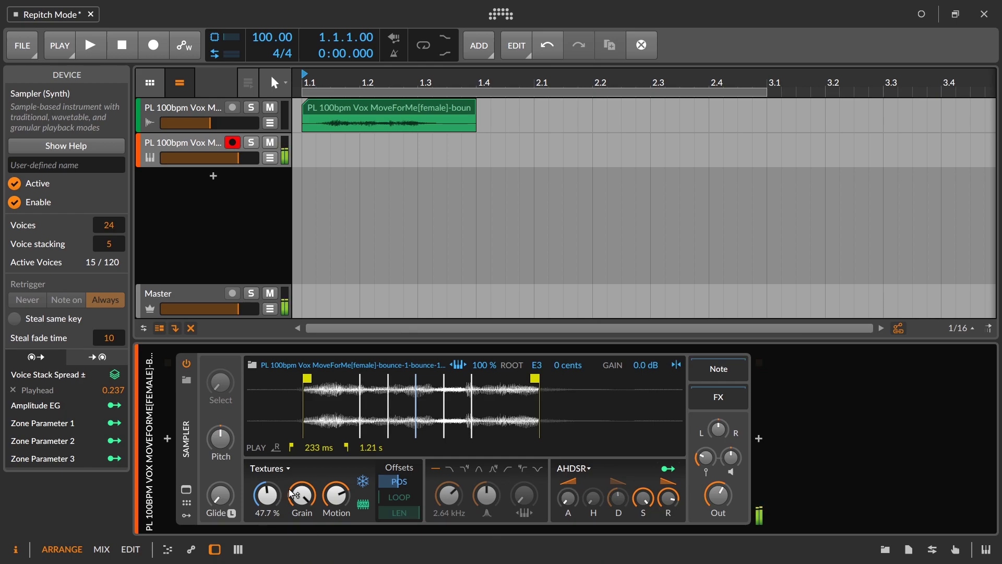
# Set the Grain size to about 1.16 ms, the Playhead Motion to about 623 % and the playhead position to 62.3 %.
pyautogui.moveTo(336, 495); pyautogui.dragTo(302, 513)
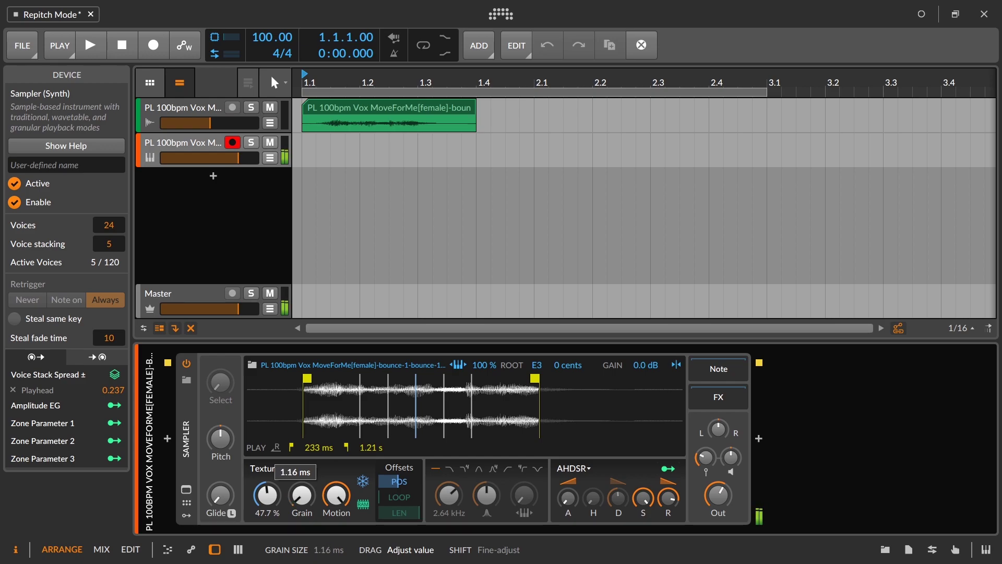
pyautogui.click(337, 494)
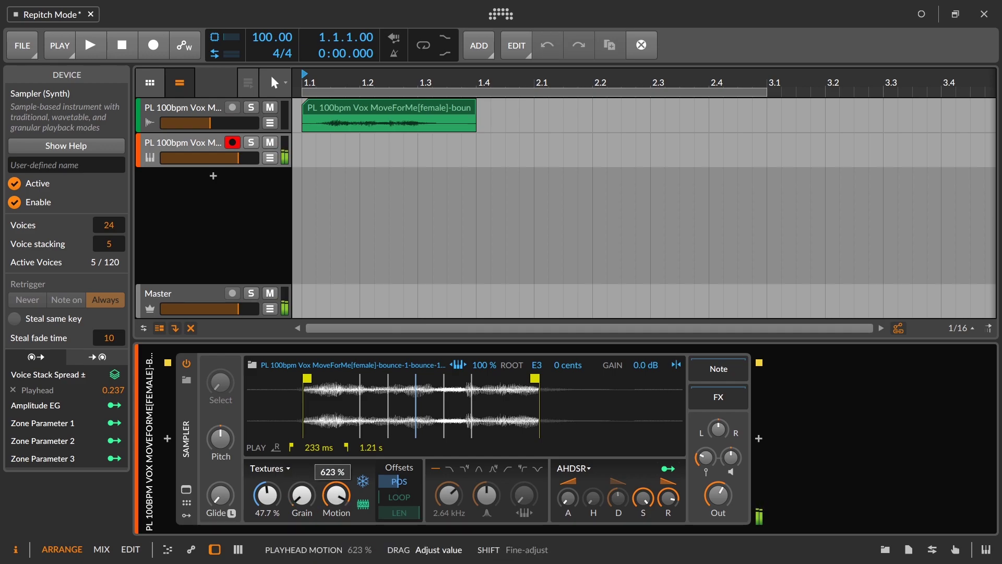
pyautogui.moveTo(268, 495); pyautogui.dragTo(267, 484)
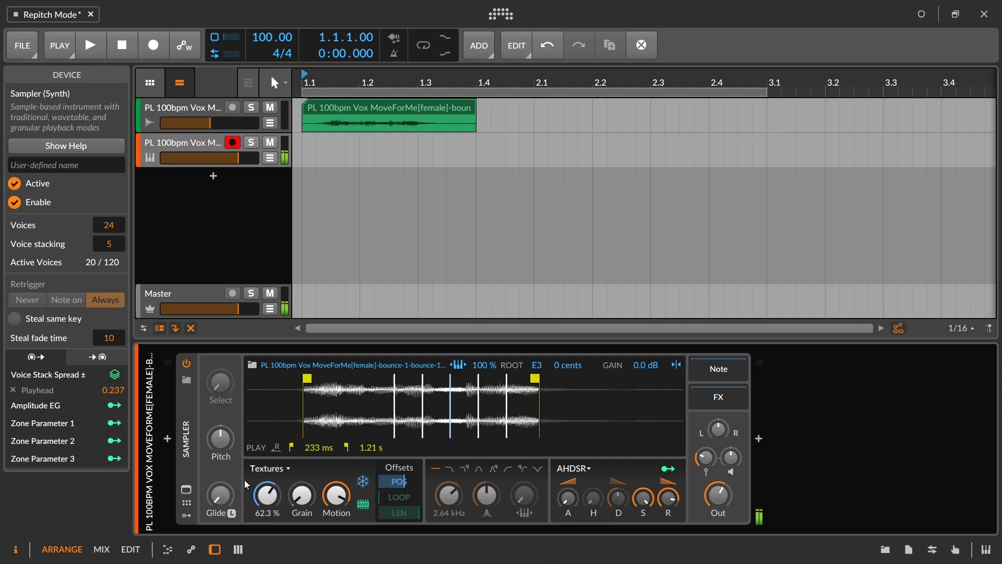
# Add an LFO modulator to the Sampler and set its rate to 0.10 Hz.
pyautogui.click(186, 516)
pyautogui.click(212, 390)
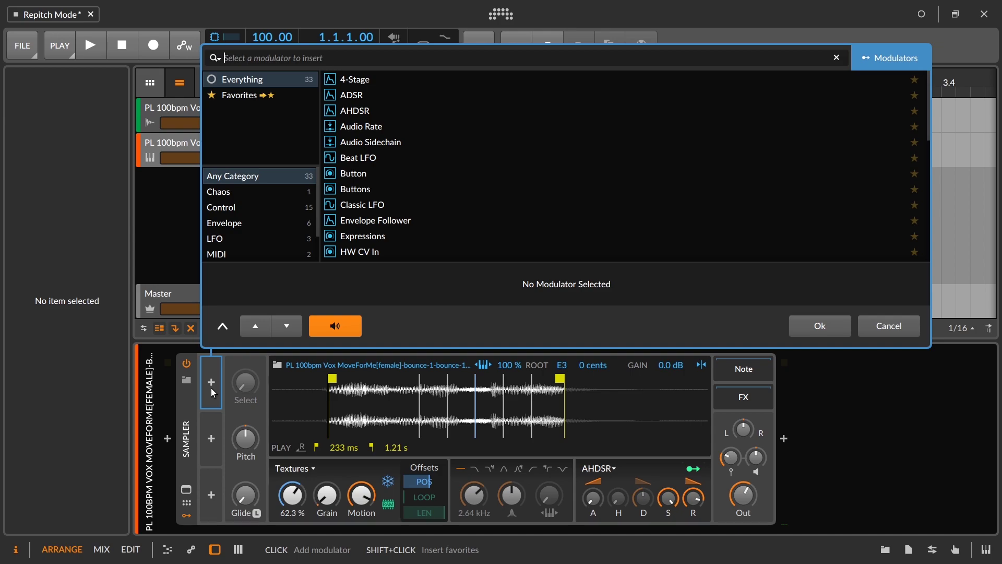
pyautogui.write('lfo')
pyautogui.click(376, 81)
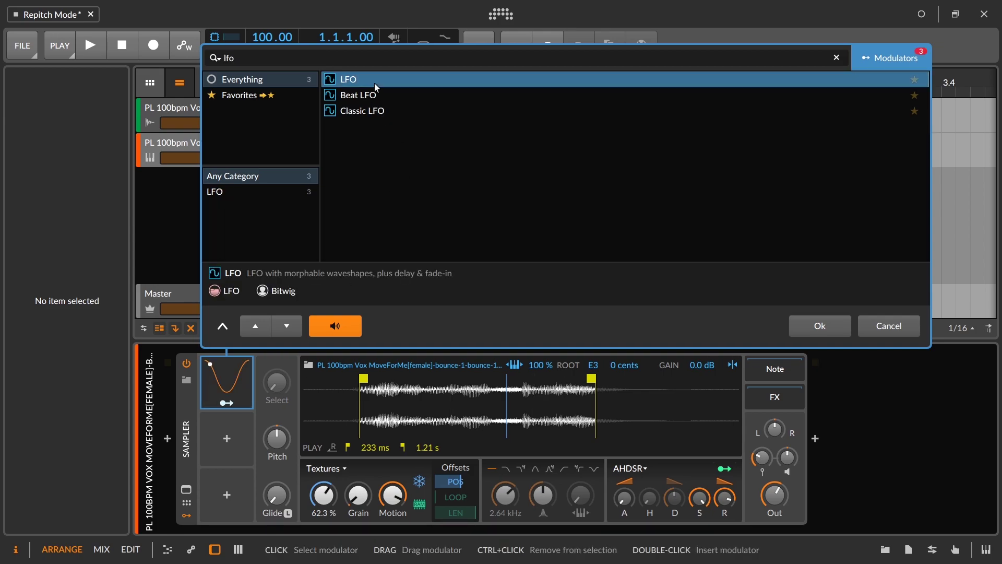
pyautogui.click(822, 325)
pyautogui.click(221, 382)
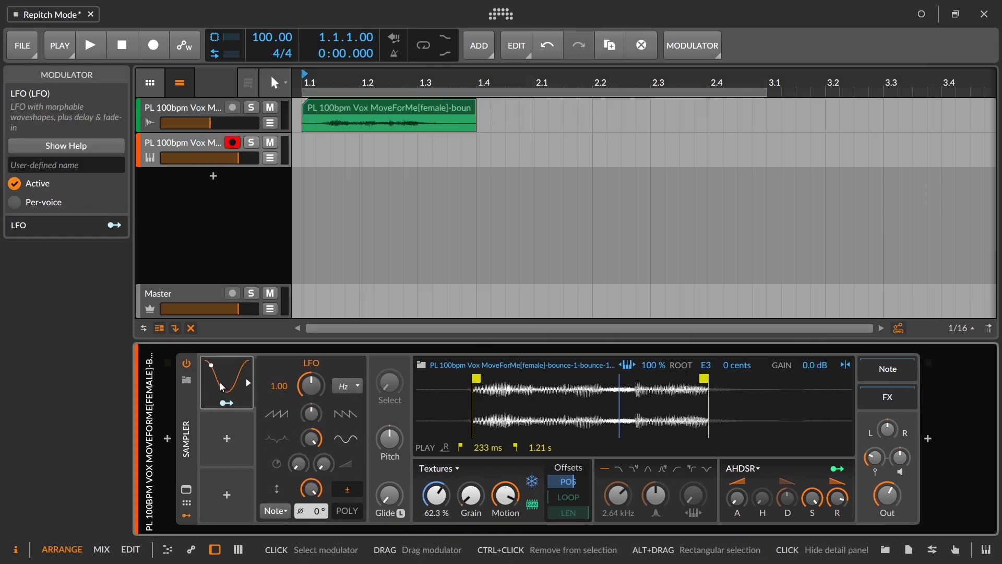
pyautogui.moveTo(310, 385)
pyautogui.mouseDown()
pyautogui.moveTo(311, 402)
pyautogui.moveTo(310, 384)
pyautogui.mouseUp()
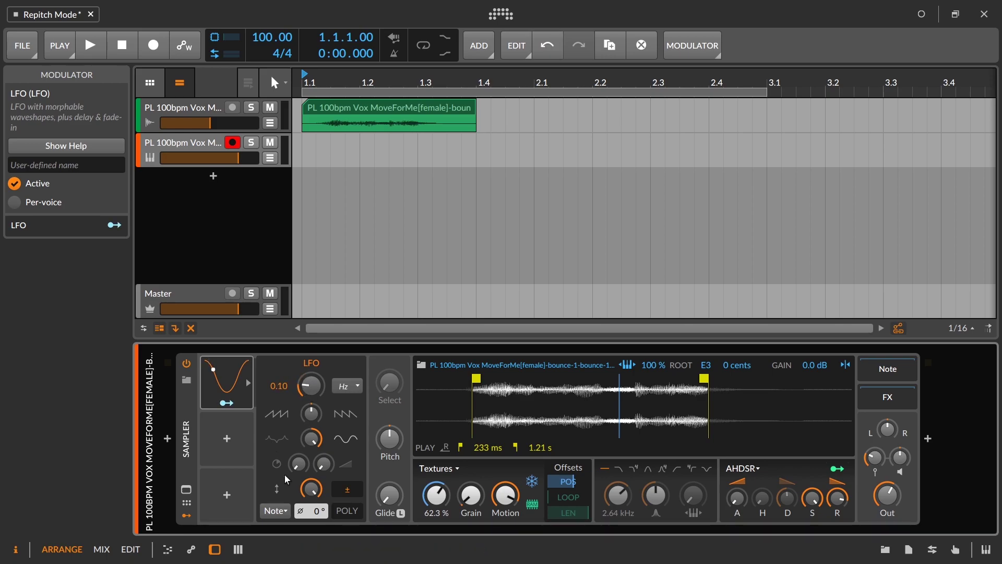
# Map the LFO to the playhead position at -0.123, the Grain size at 0.289 and the Playhead Motion at -0.280.
pyautogui.click(229, 400)
pyautogui.moveTo(568, 480); pyautogui.dragTo(569, 483)
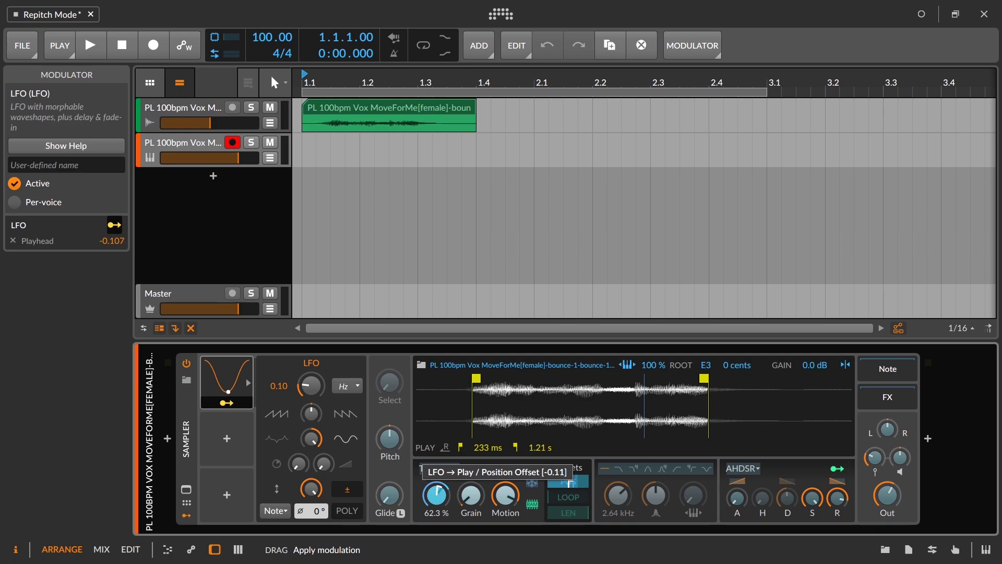
pyautogui.moveTo(471, 495); pyautogui.dragTo(505, 501)
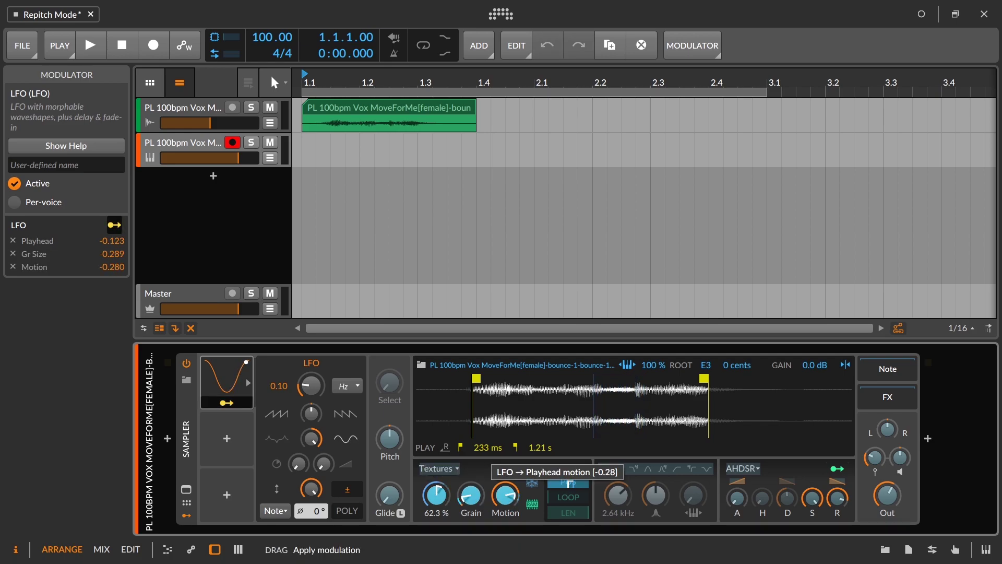
pyautogui.click(227, 402)
# Readjust the Grain size and Playhead Motion with the playhead position at 52.7 %, and set the LFO's trigger mode to Free.
pyautogui.moveTo(471, 495); pyautogui.dragTo(470, 508)
pyautogui.moveTo(505, 495); pyautogui.dragTo(446, 503)
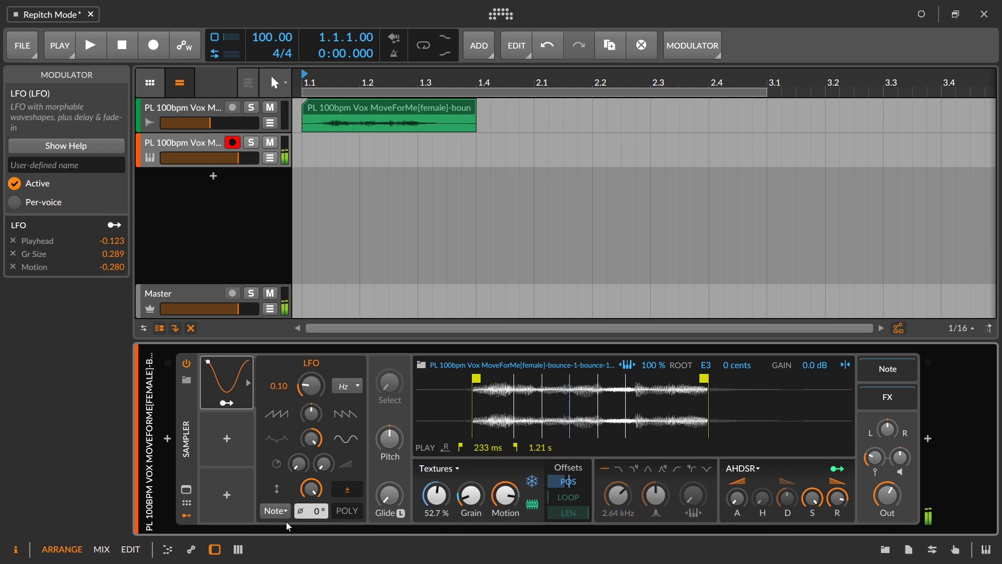
pyautogui.click(276, 511)
pyautogui.click(294, 447)
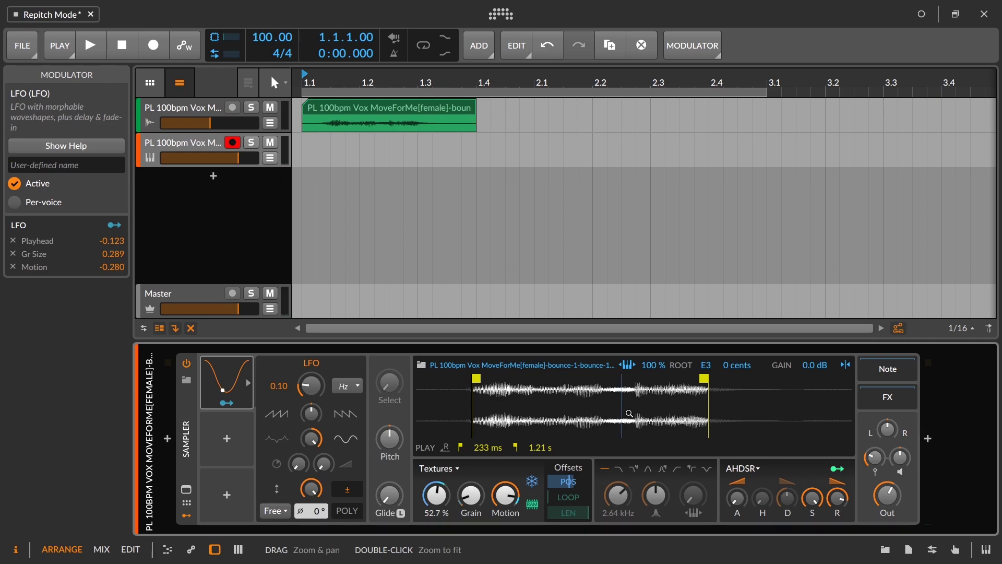
# Lower the Playhead Motion, readjust the Grain size and set the playhead position to 53.0 %.
pyautogui.click(505, 495)
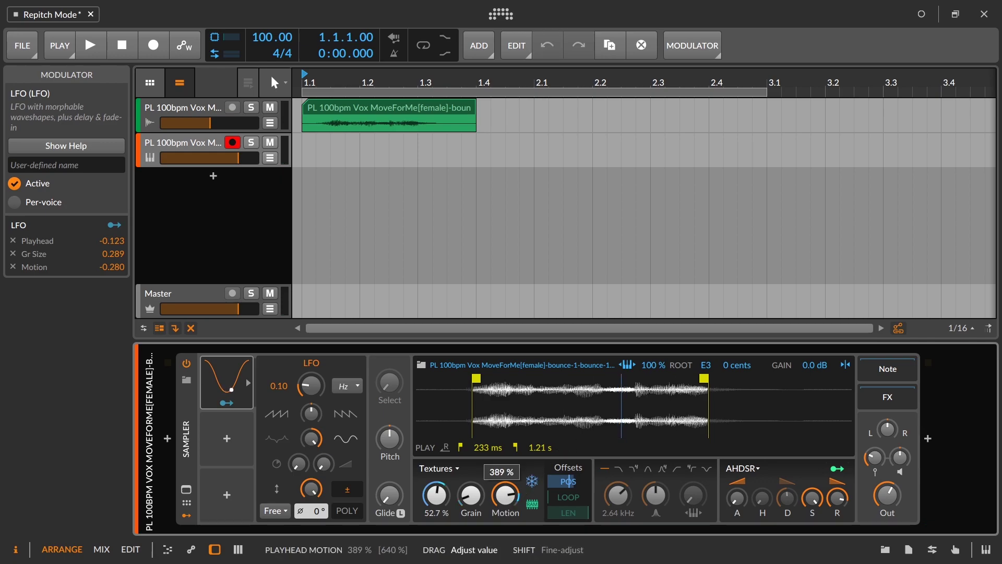
pyautogui.moveTo(505, 495); pyautogui.dragTo(505, 496)
pyautogui.moveTo(436, 495); pyautogui.dragTo(436, 497)
pyautogui.moveTo(470, 495); pyautogui.dragTo(470, 498)
pyautogui.moveTo(505, 495); pyautogui.dragTo(470, 497)
pyautogui.moveTo(437, 495); pyautogui.dragTo(438, 491)
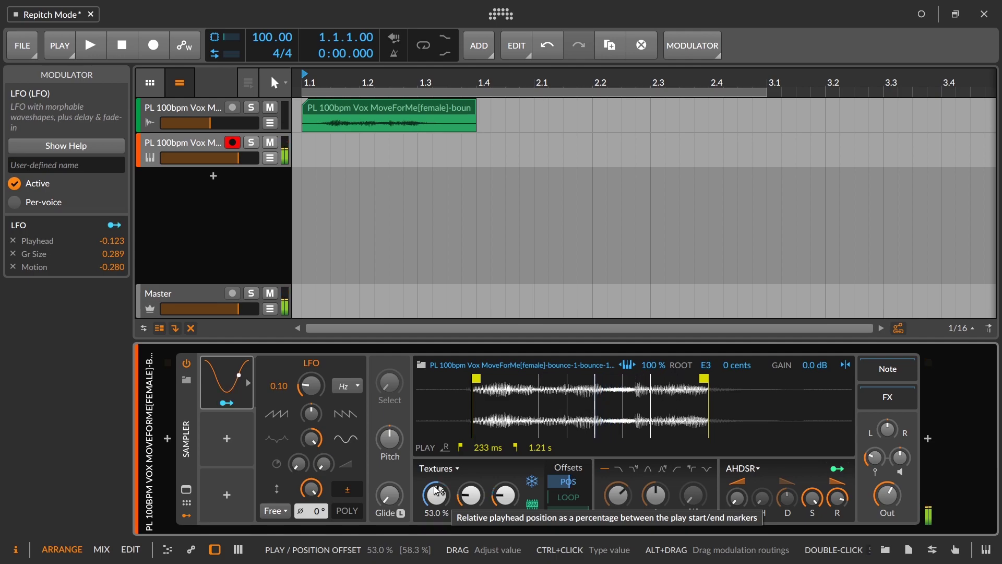
# Try transposing the Sampler's pitch up to about +19 semitones, and start playback.
pyautogui.moveTo(390, 439)
pyautogui.mouseDown()
pyautogui.moveTo(390, 465)
pyautogui.moveTo(390, 442)
pyautogui.moveTo(399, 439)
pyautogui.mouseUp()
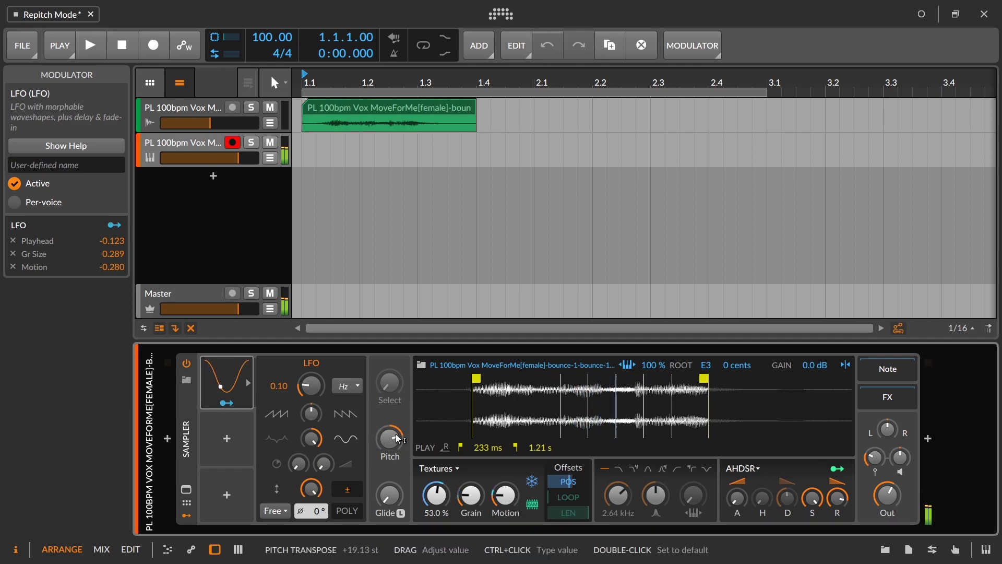
pyautogui.press('space')
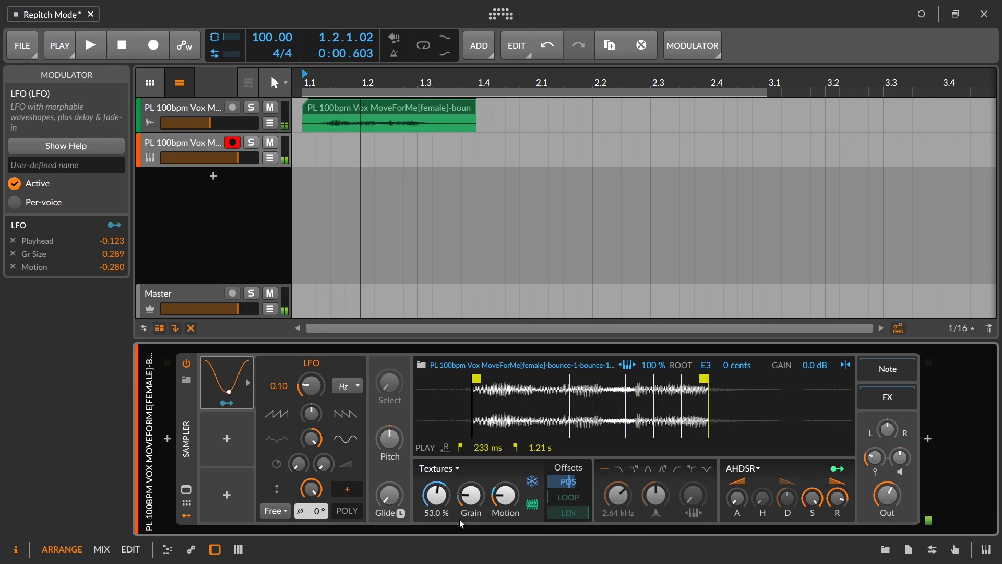